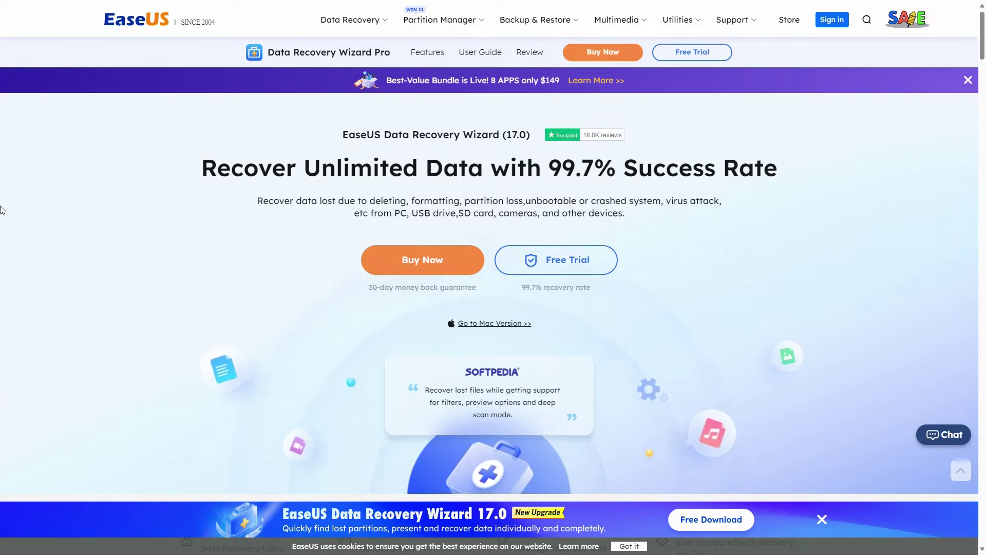
Step: Browse the EaseUS recovery features list, then download the Data Recovery Wizard free trial installer
scroll(902, 324, down, 10)
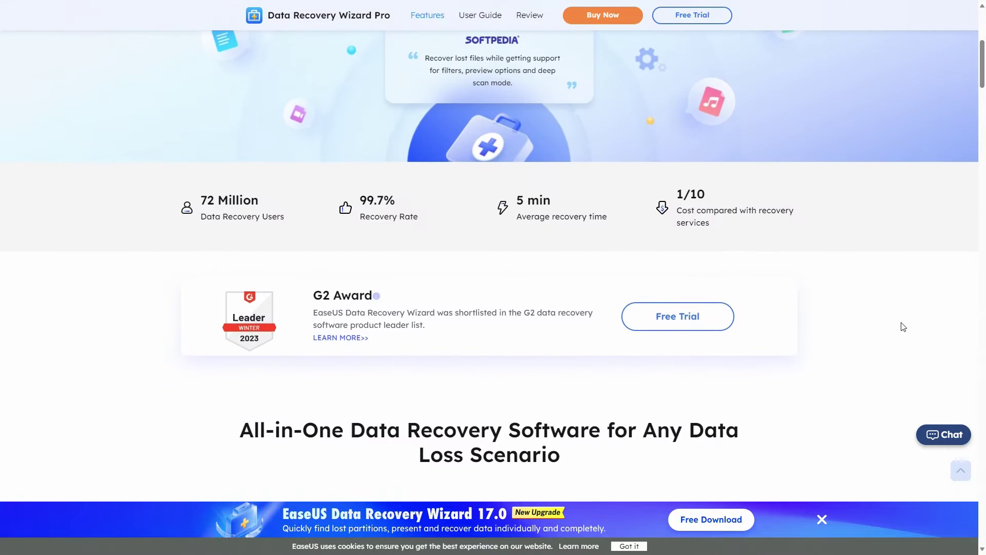
scroll(903, 326, down, 5)
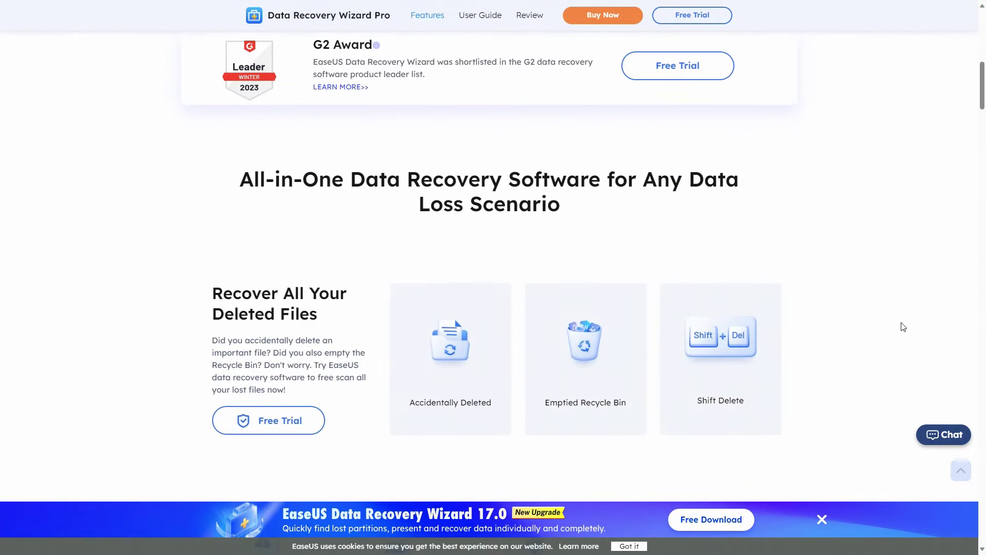
scroll(903, 327, down, 2)
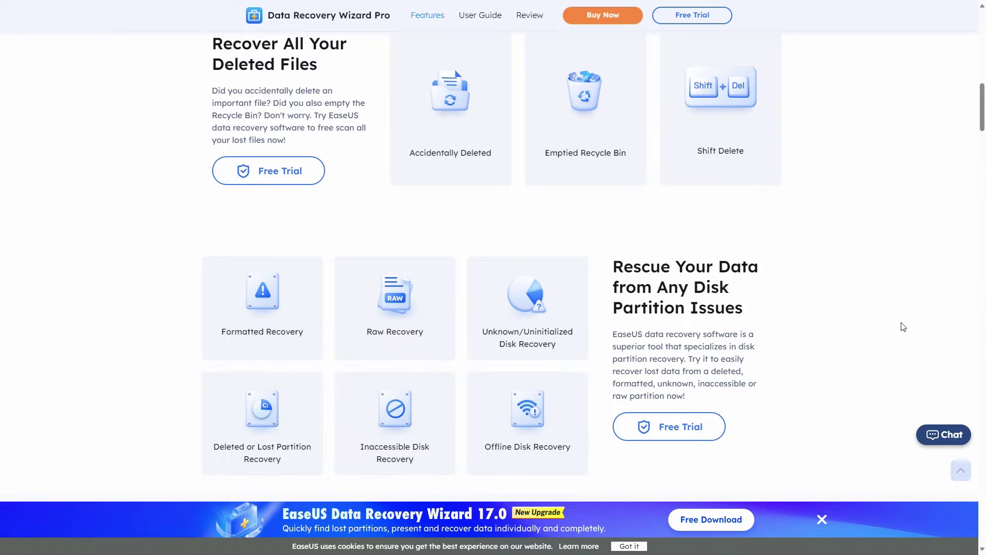
scroll(903, 327, up, 17)
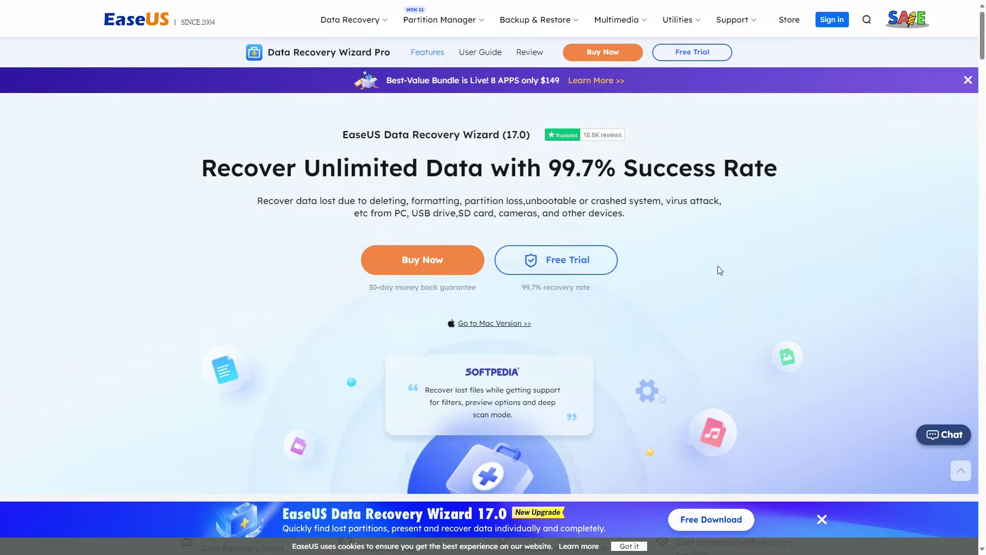
click(597, 251)
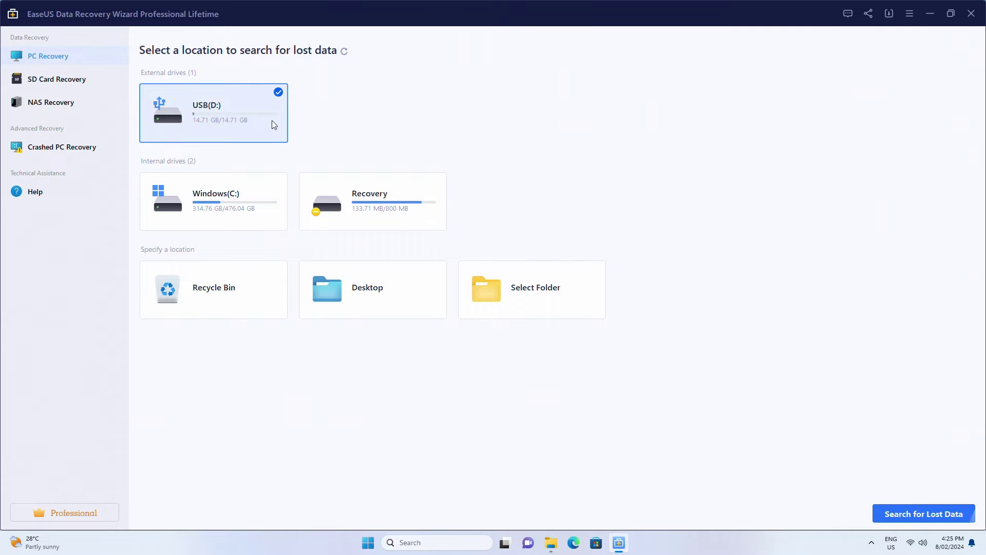
Step: Quick-scan USB (D:), group results by type, and preview CINEBE~3.PNG from Pictures > png
click(899, 513)
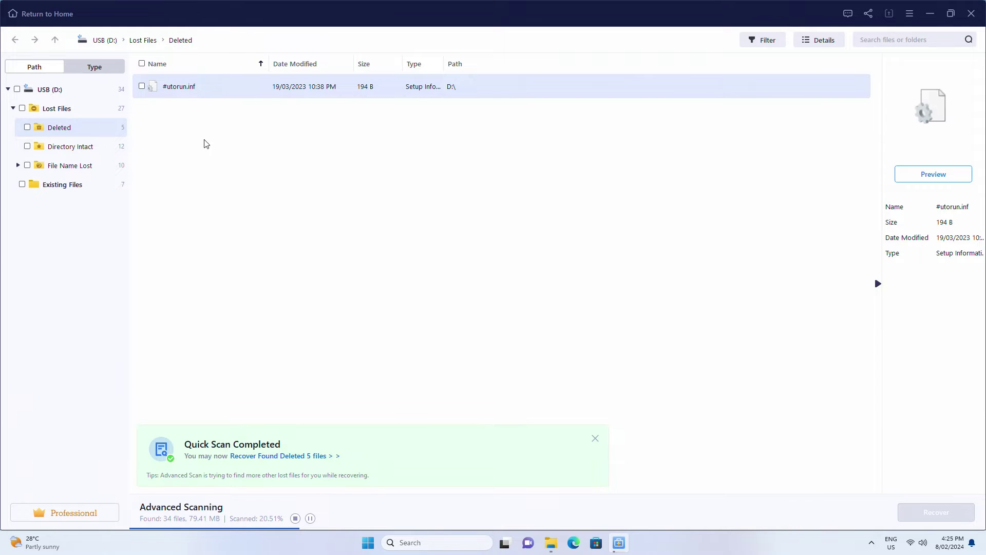
click(105, 68)
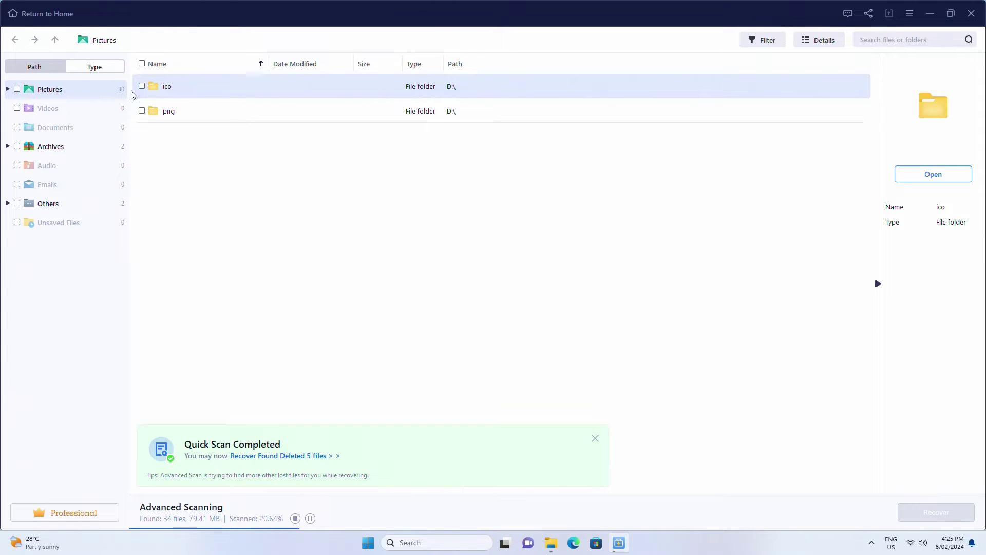
double_click(167, 112)
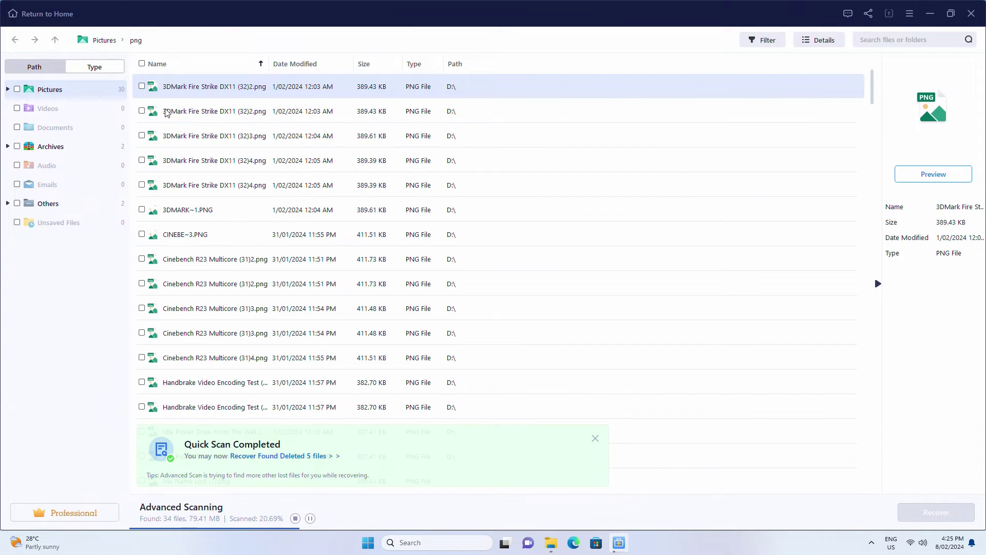
double_click(193, 235)
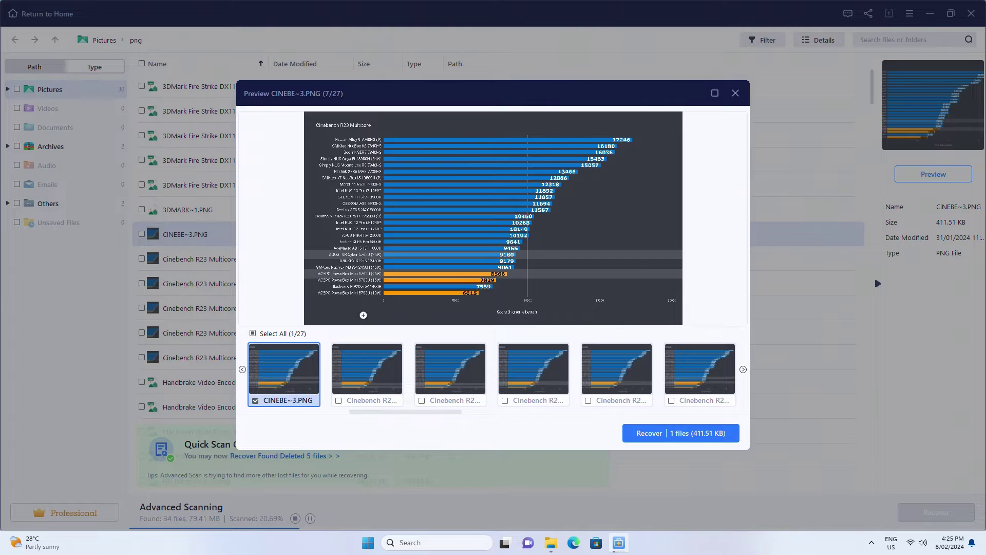
Step: Recover CINEBE~3.PNG into Desktop\Recovered\Preview and open the restored Cinebench R23 chart
click(659, 435)
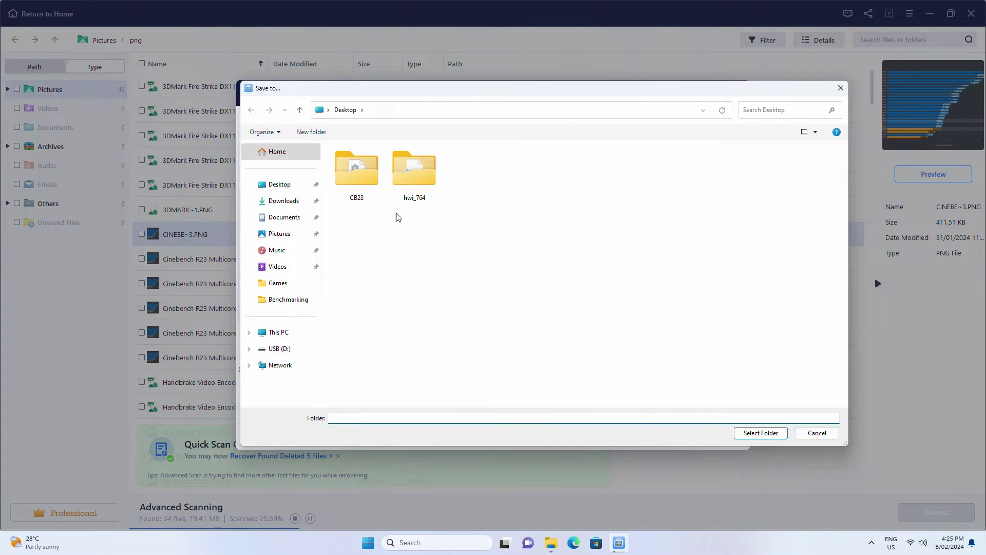
click(759, 434)
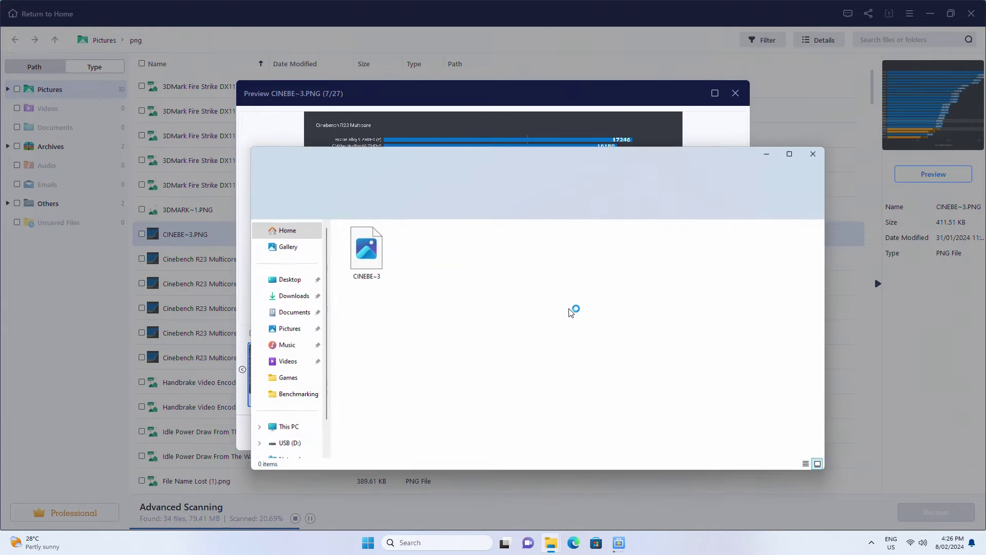
double_click(364, 257)
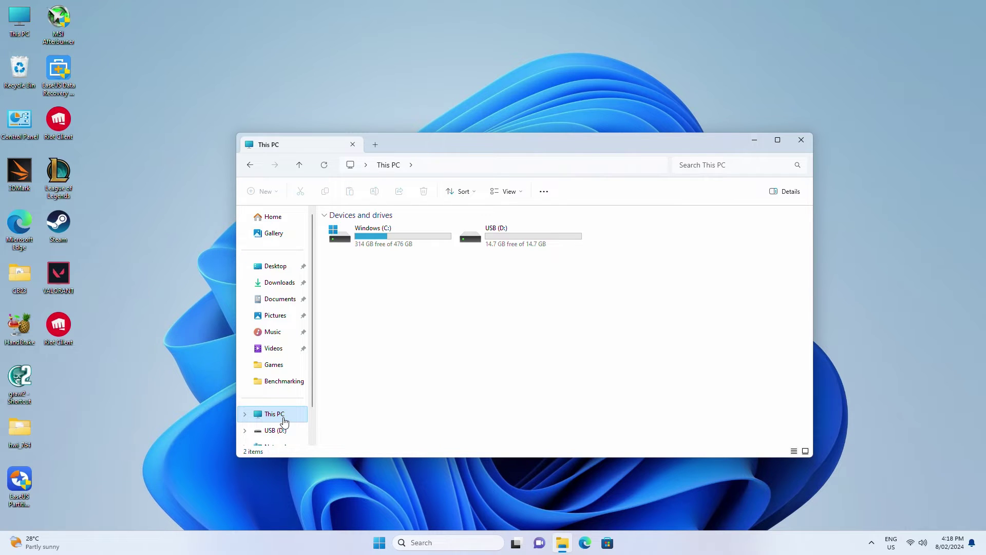
Step: Run Error Checking from USB (D:) Properties to scan and repair the drive
right_click(506, 242)
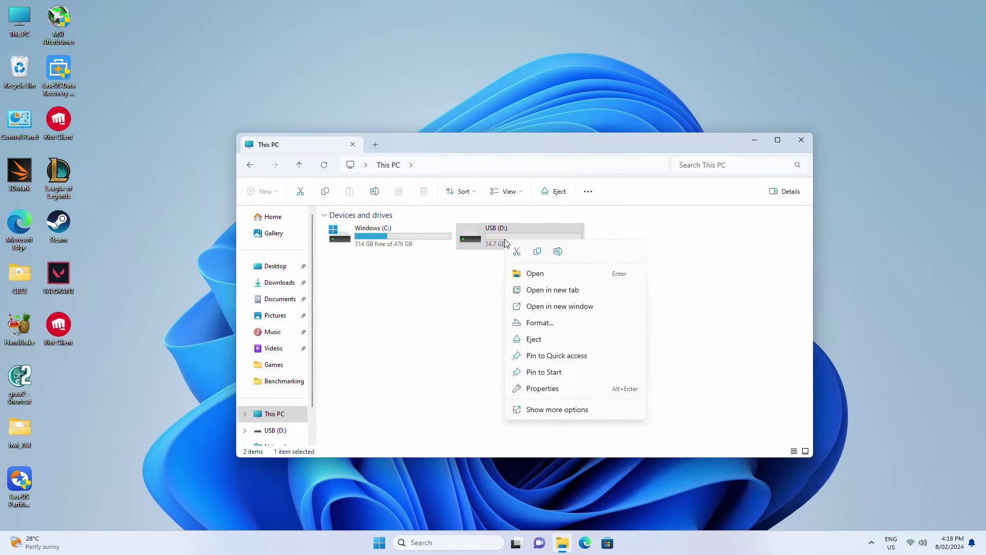
click(543, 389)
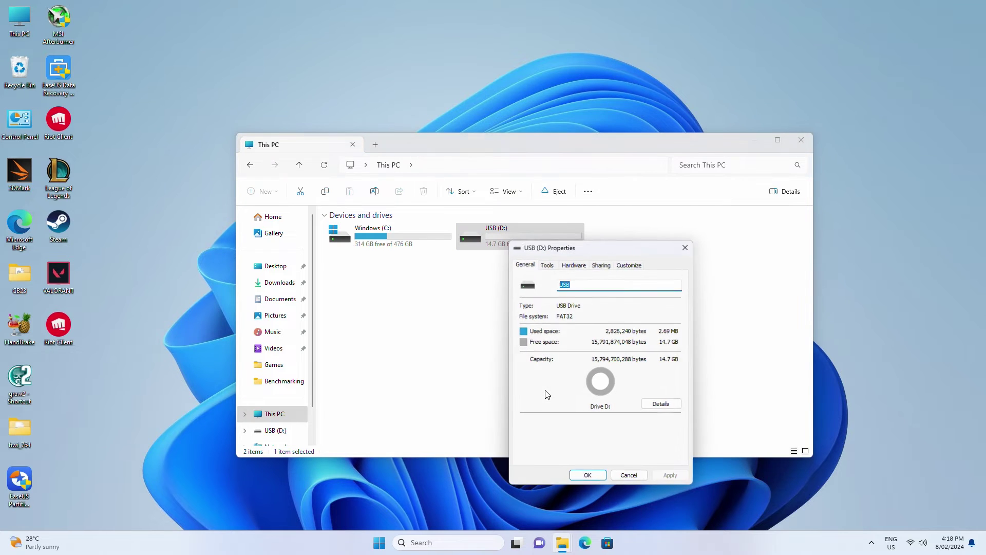
click(548, 265)
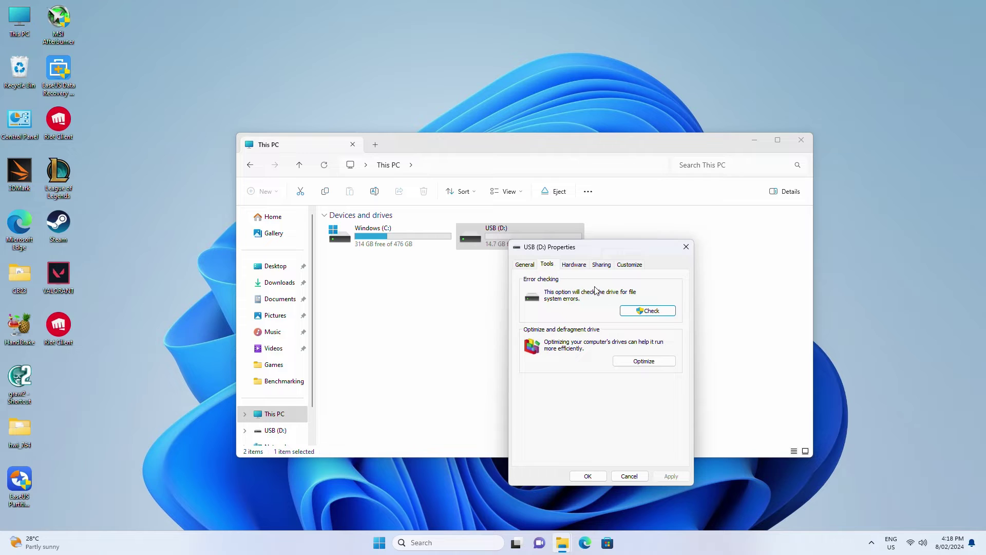
click(641, 312)
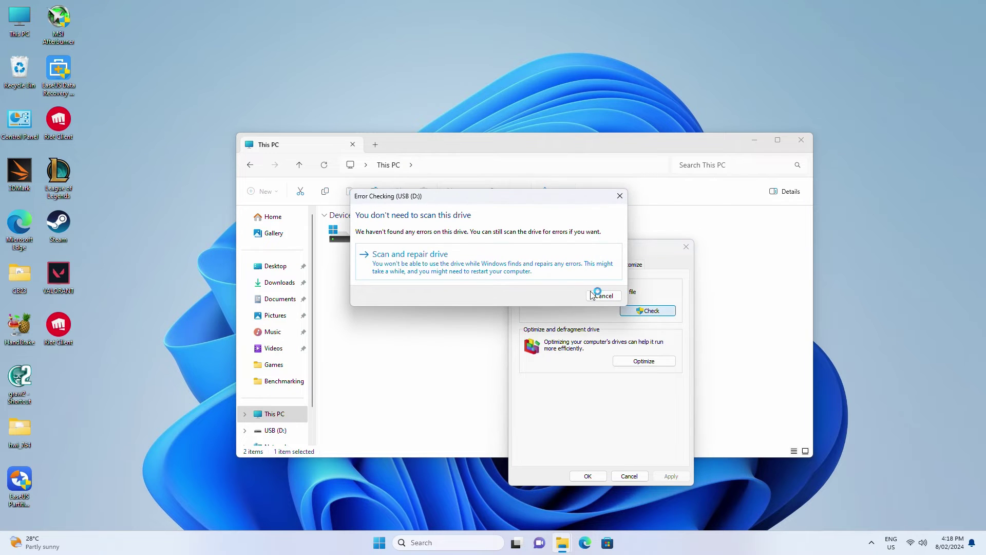
click(546, 274)
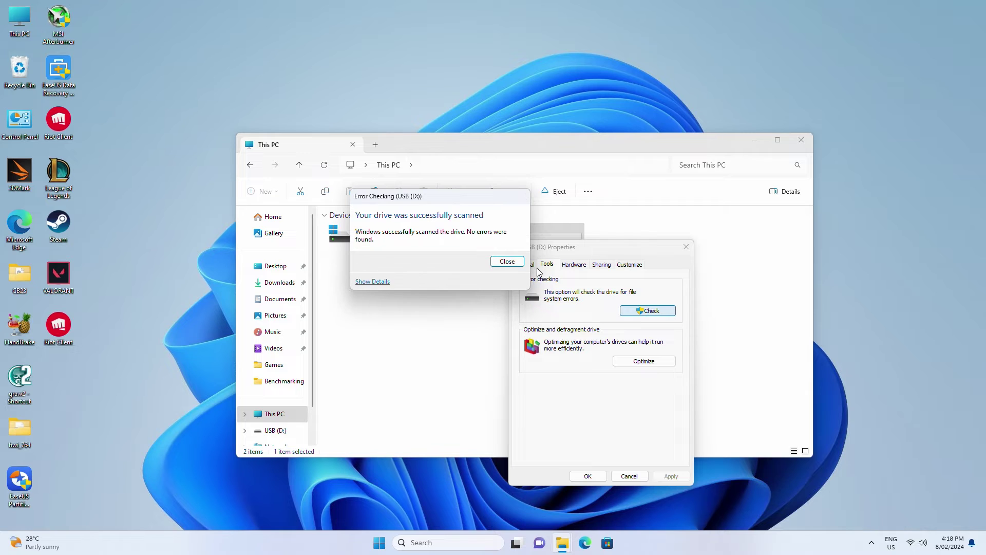
Step: Dismiss the check result, close Properties, and open USB (D:) showing its seven PNG files
click(515, 263)
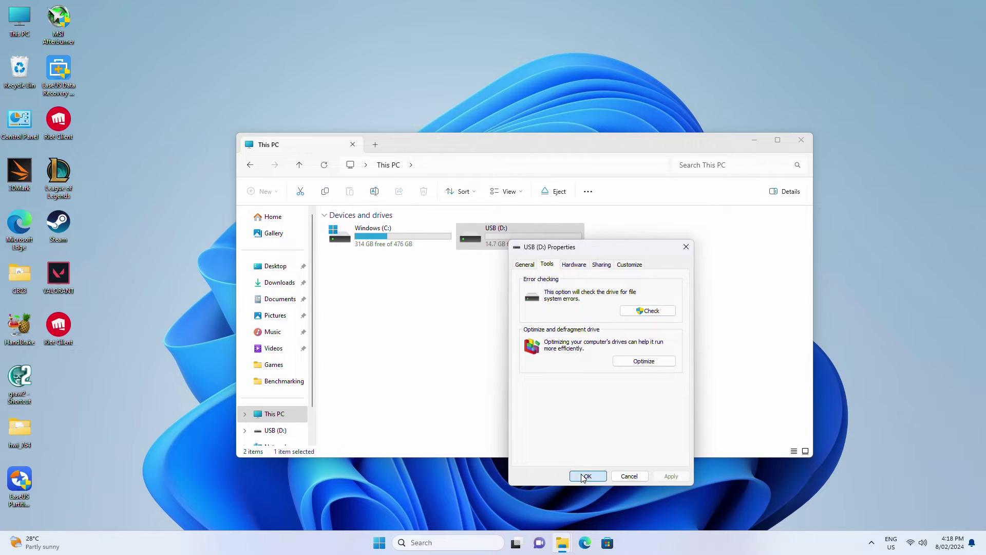
click(586, 474)
double_click(534, 247)
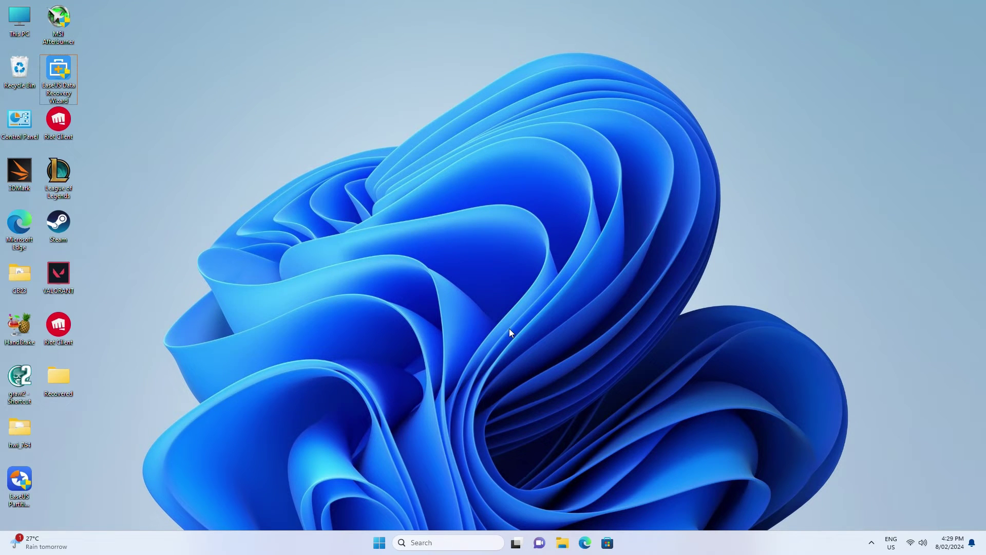
Step: Launch Command Prompt as administrator via search, move it to centre, and open File Explorer
click(438, 541)
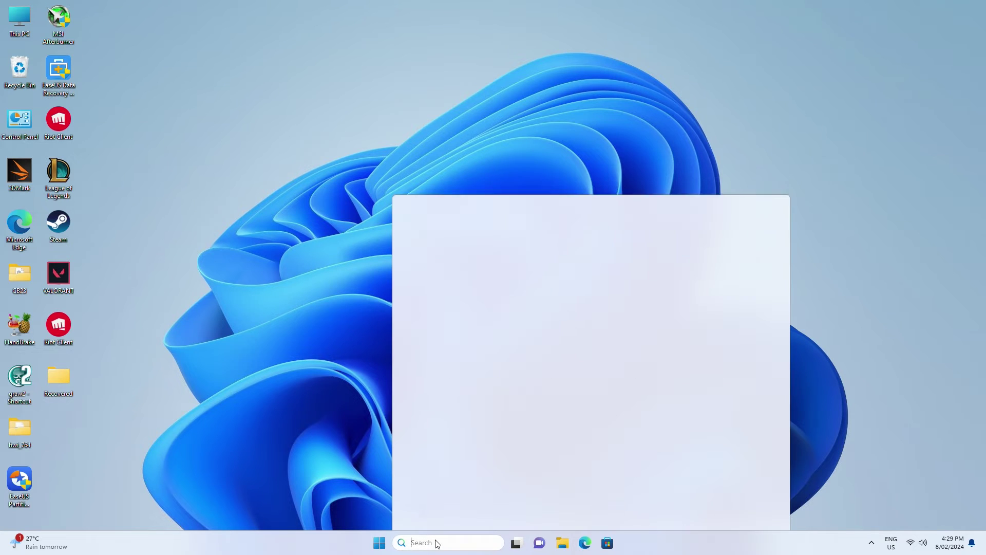
text(command)
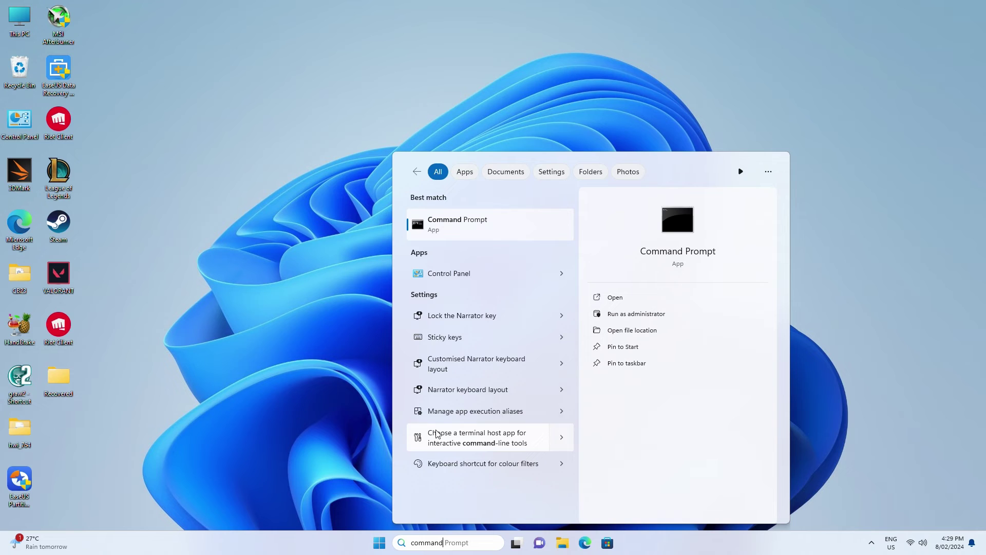
right_click(481, 228)
click(535, 239)
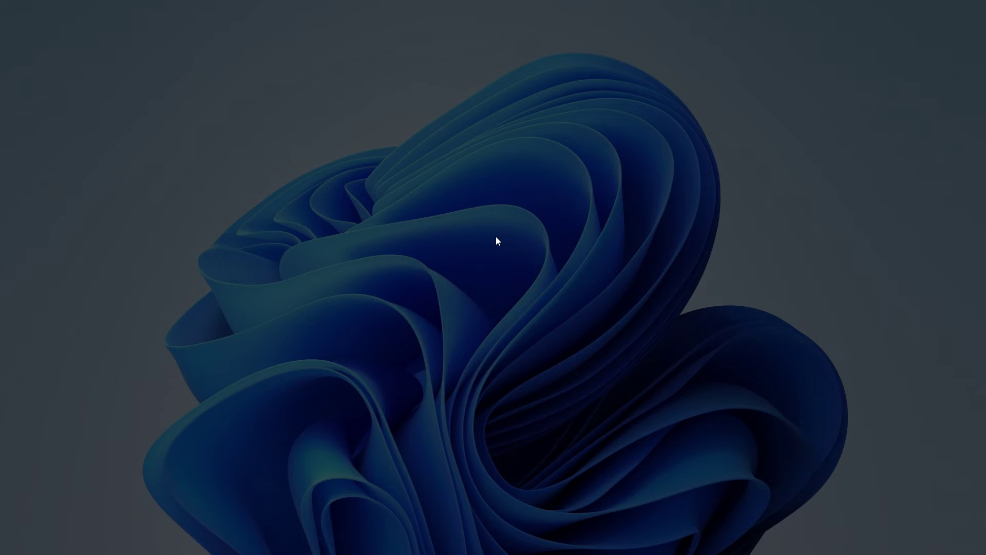
click(470, 354)
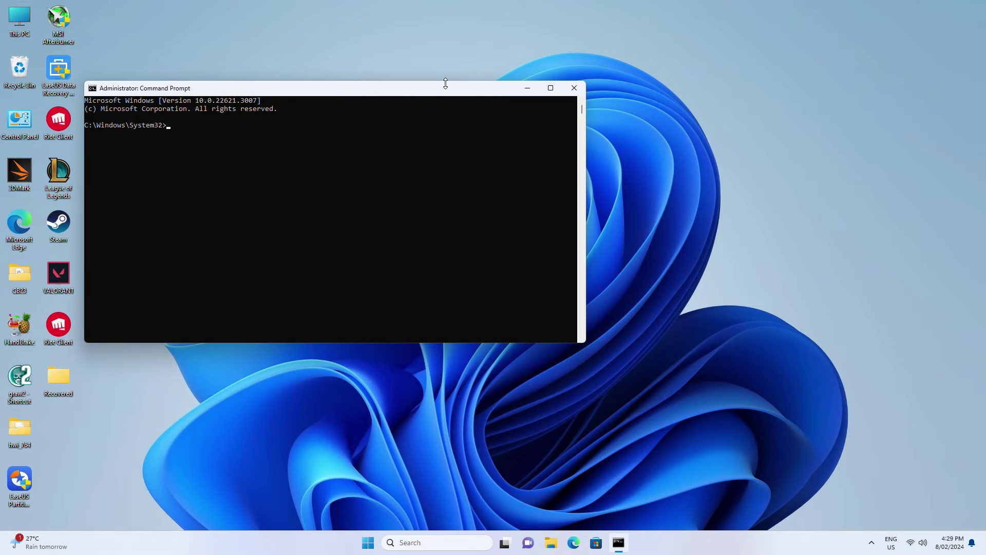
drag(449, 94, 629, 185)
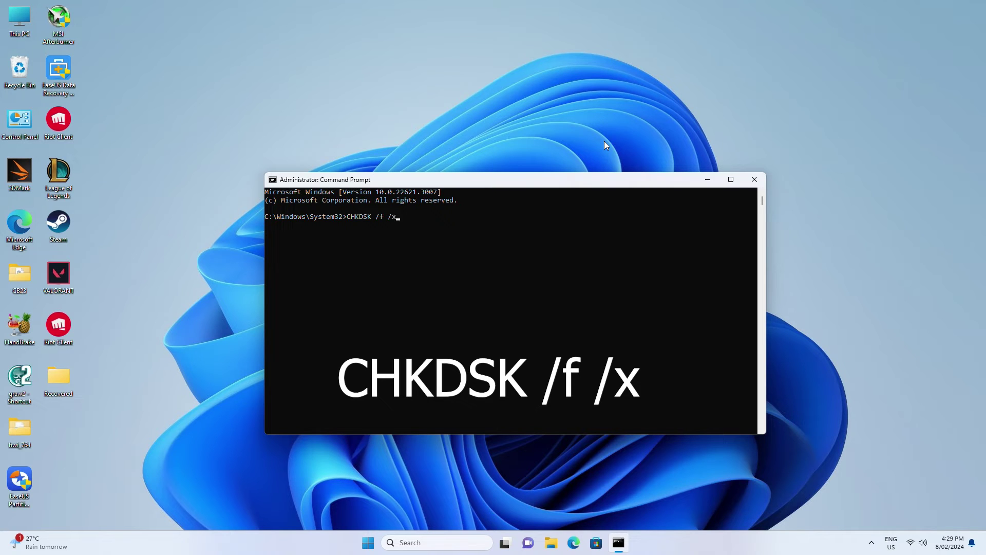
click(551, 542)
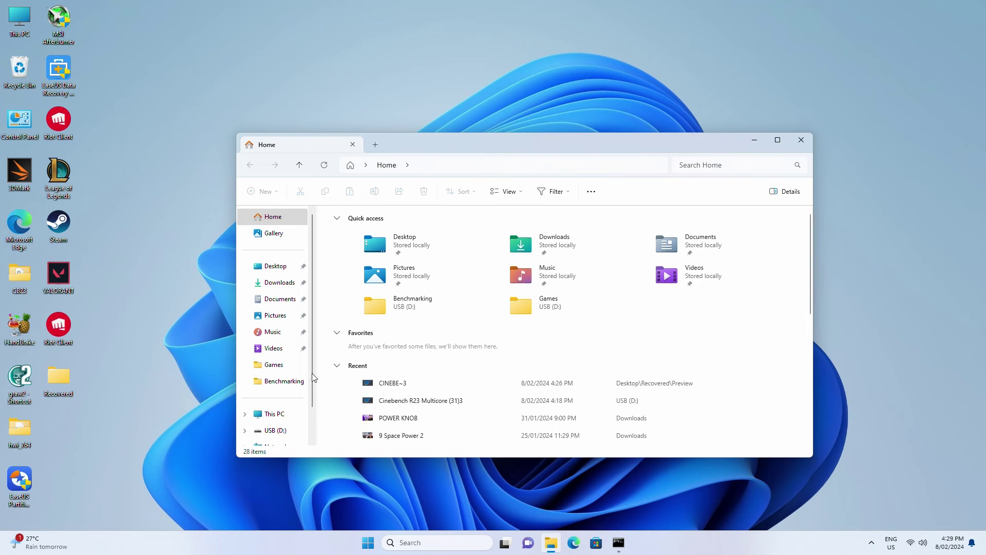
Step: Confirm the USB is drive D:, run CHKDSK /f /x D:, then open USB (D:)
click(275, 415)
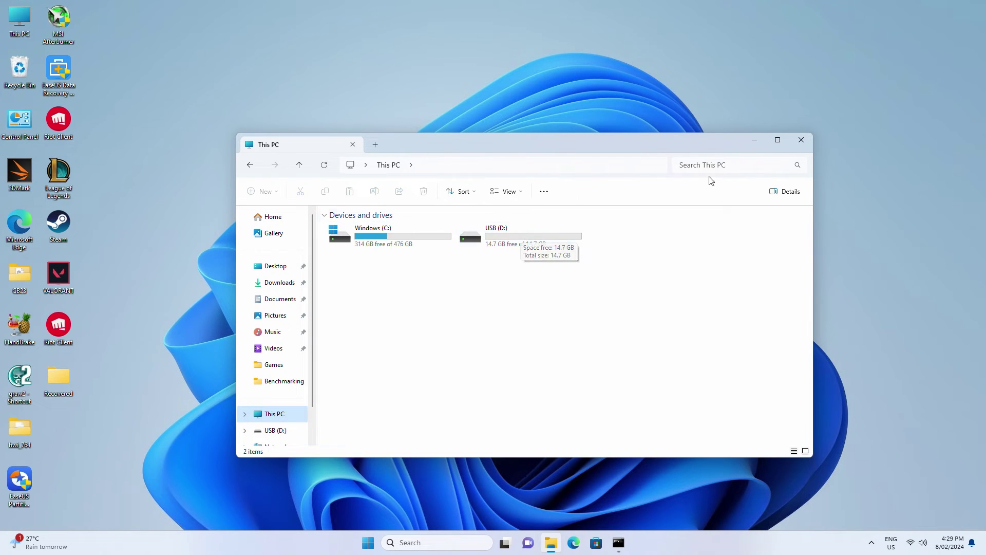
click(753, 143)
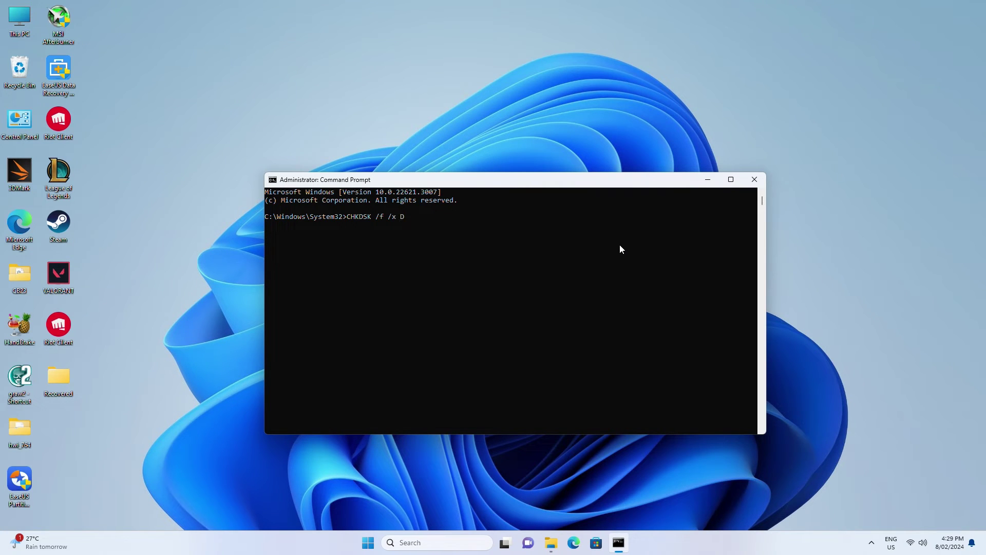
key(Return)
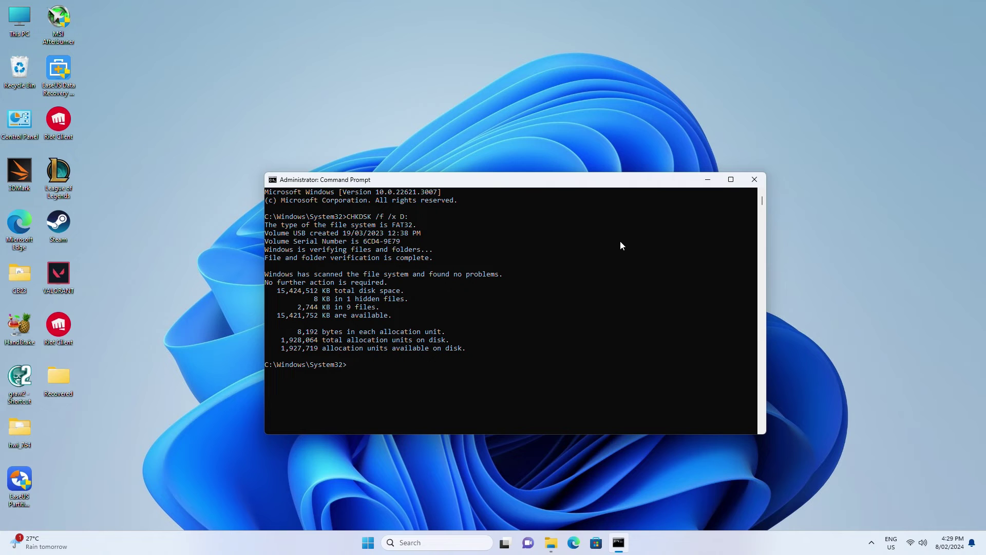
click(550, 538)
double_click(501, 231)
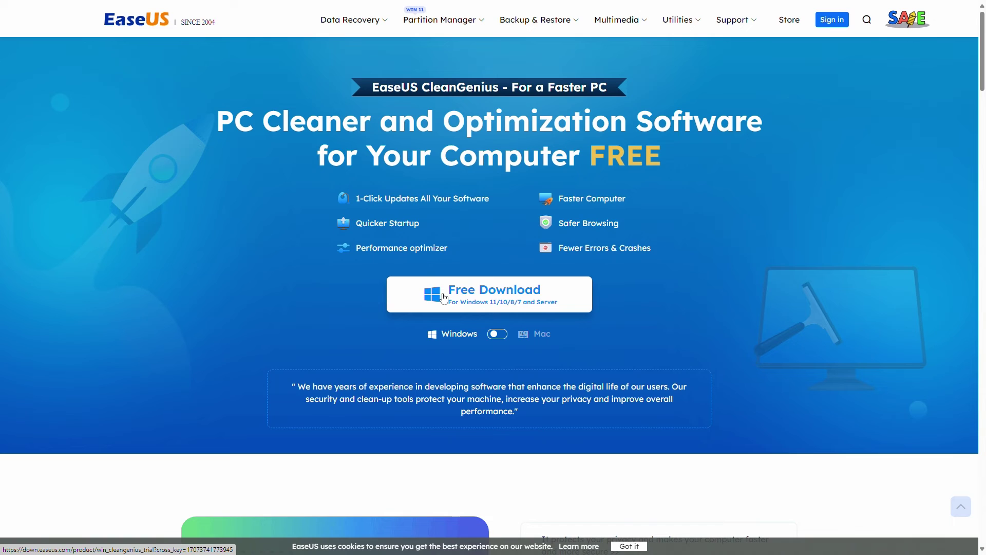
Step: Get the CleanGenius Windows installer with the Free Download button on its EaseUS page
click(444, 298)
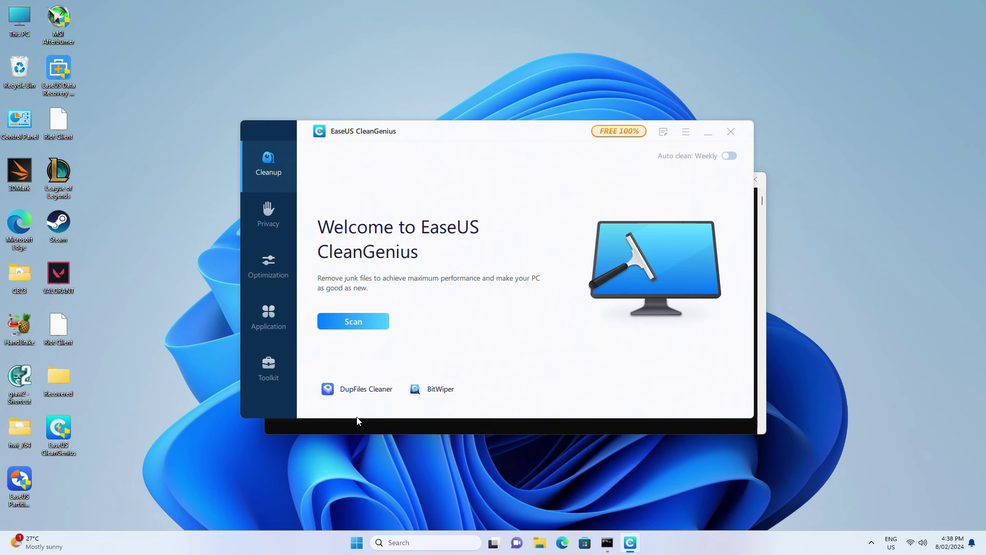
Step: Run Optimization > File Showing on USB(D:) with file-system error fixing, then view its files
click(272, 272)
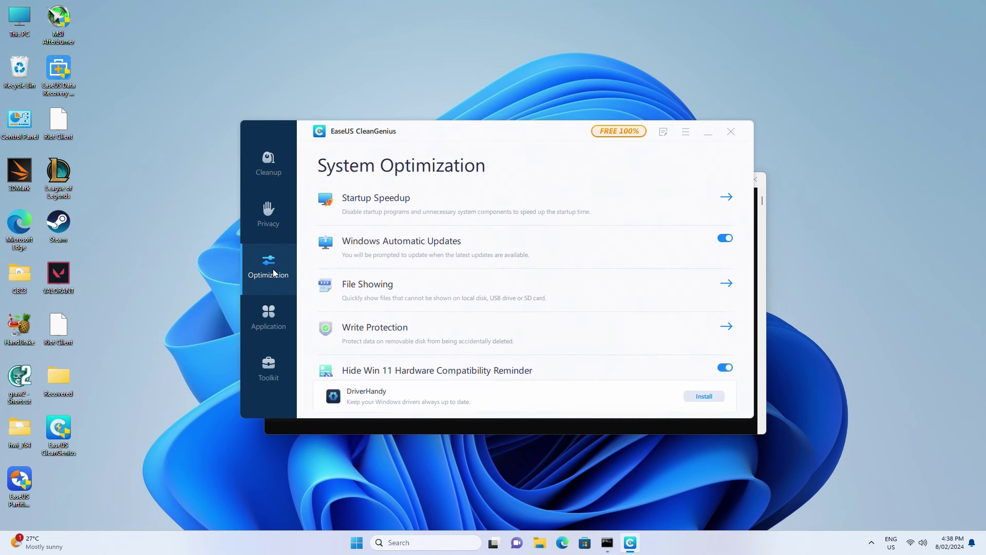
click(416, 286)
click(443, 249)
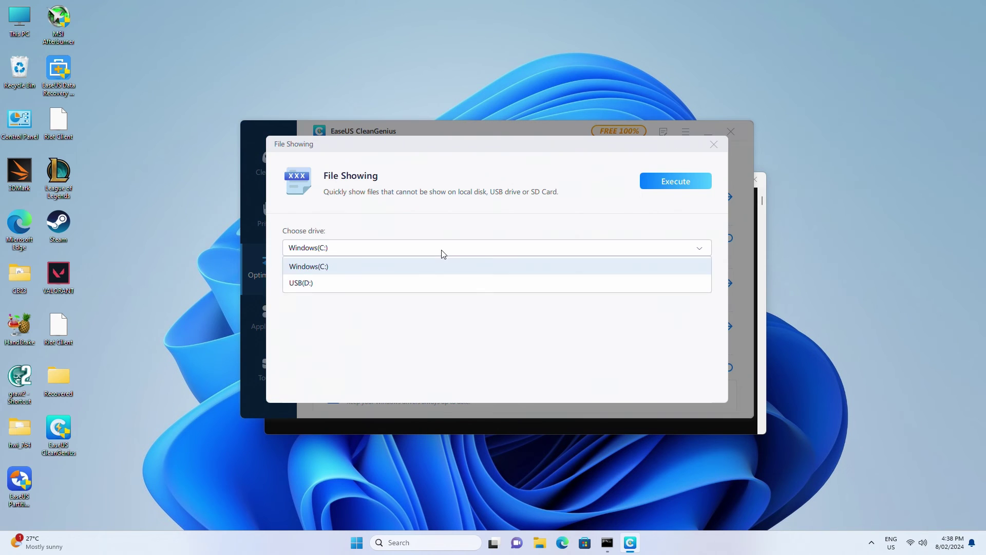
click(423, 282)
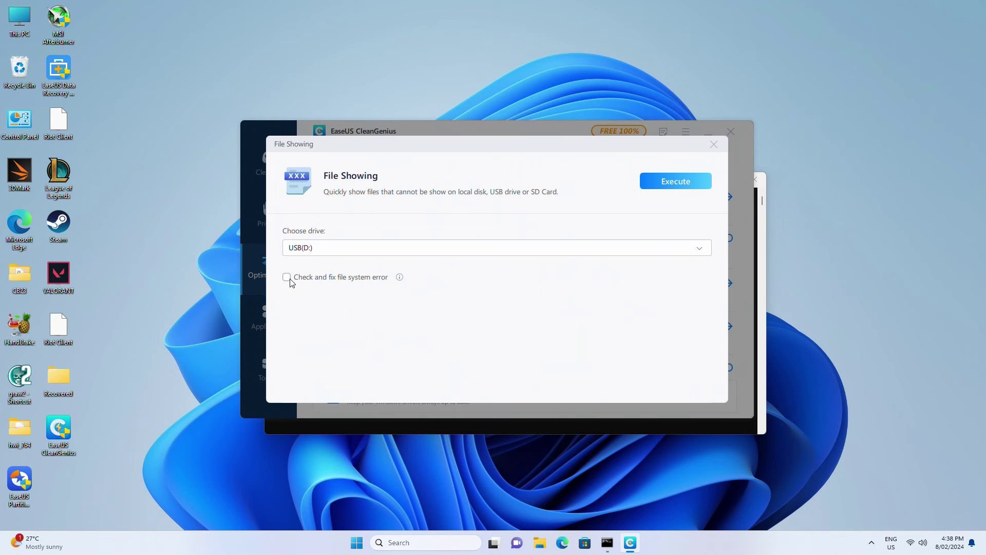
click(664, 183)
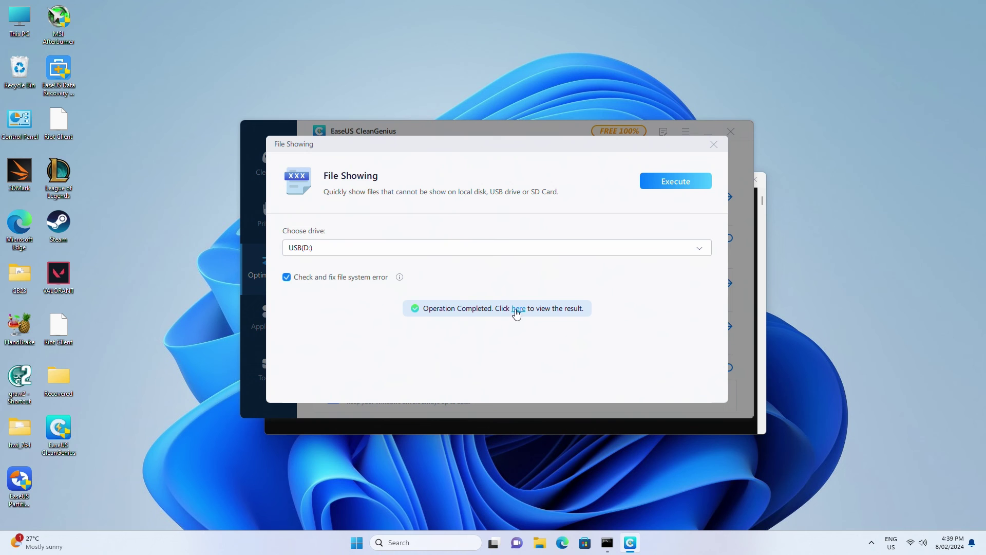
click(518, 311)
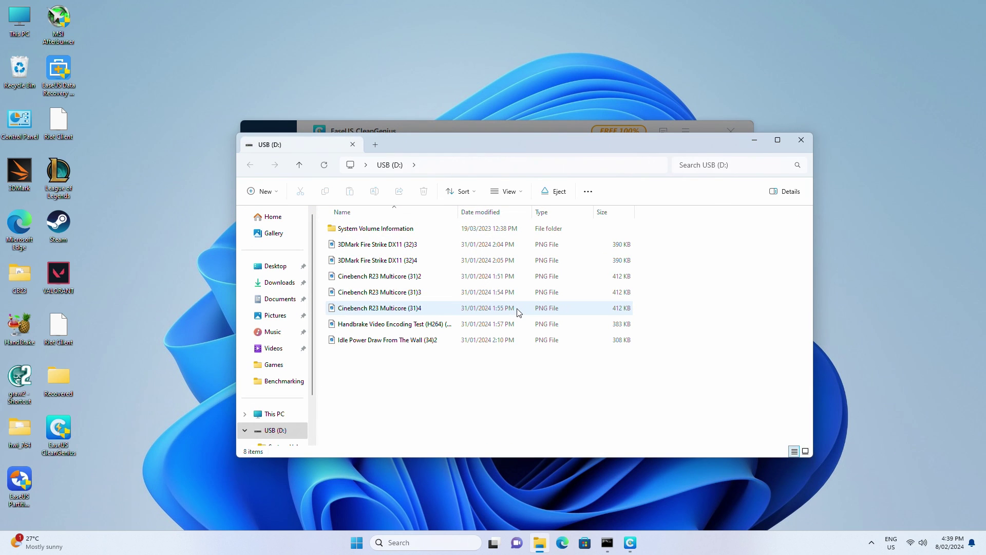